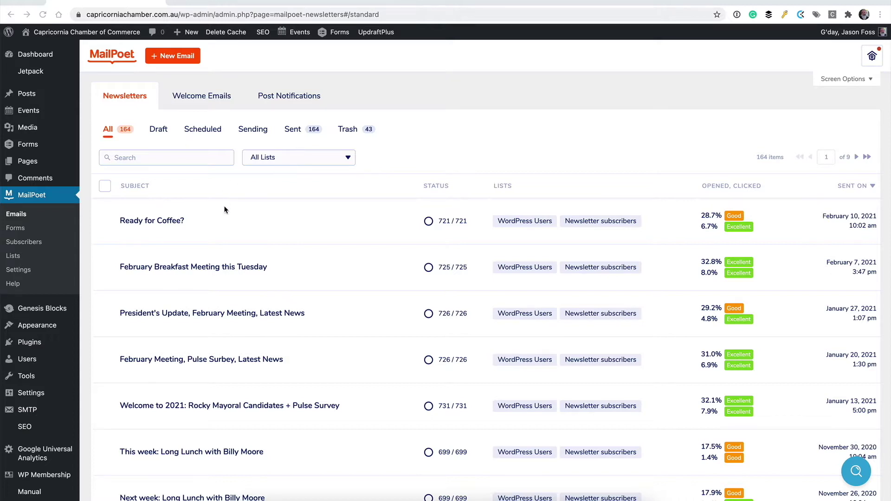
# - Duplicate the Ready for Coffee? newsletter and open the Copy of Ready for Coffee? draft for editing
pyautogui.moveTo(217, 217)
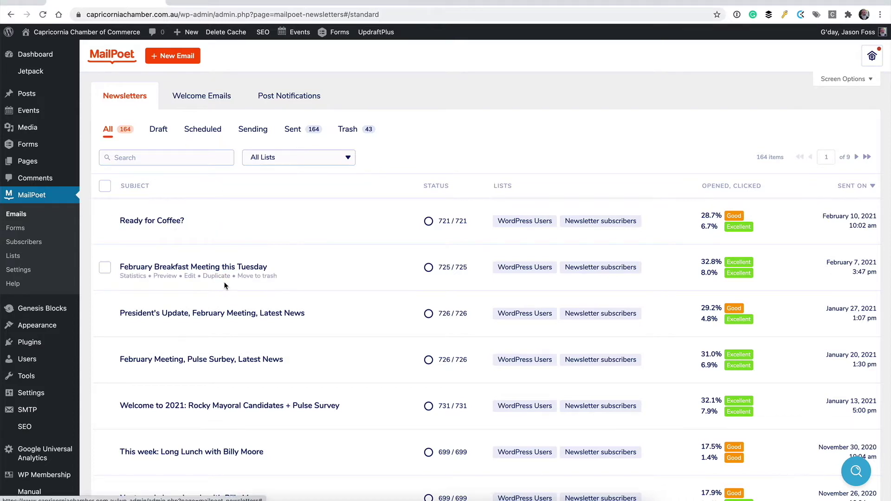
pyautogui.click(217, 230)
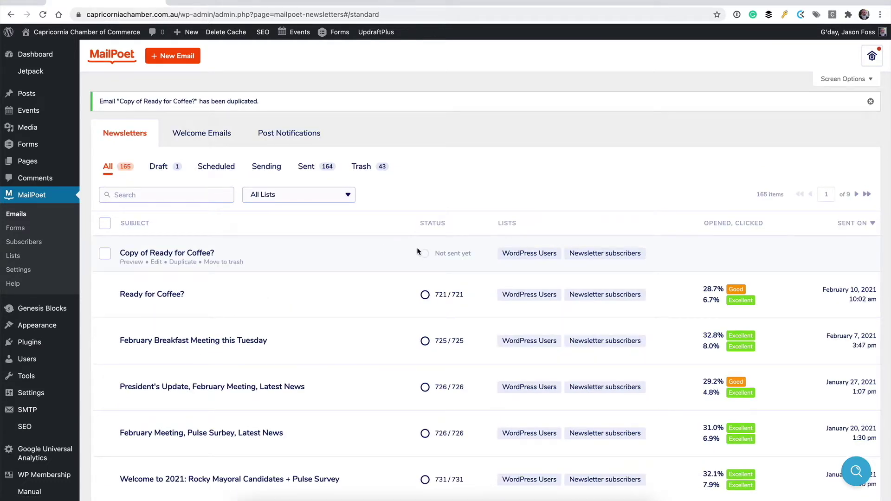
pyautogui.click(194, 254)
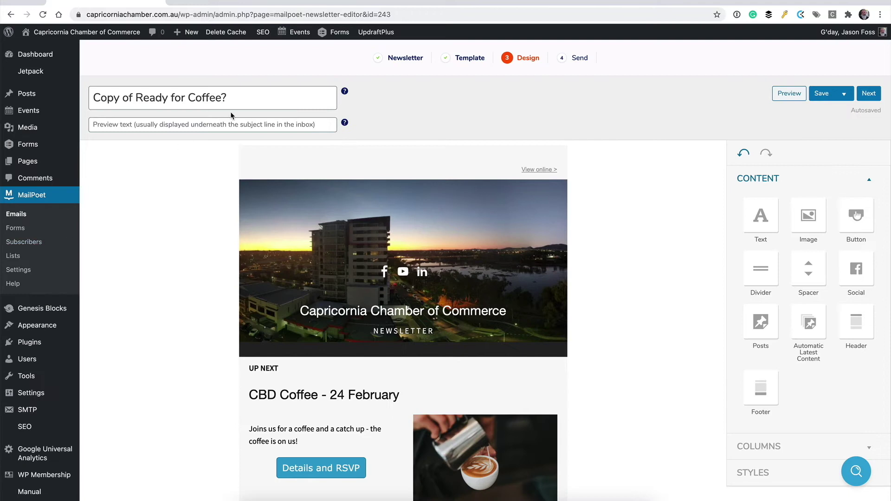
# - Replace the subject line with 'We have lots of things coming soon - mark your calendars!'
pyautogui.tripleClick(240, 102)
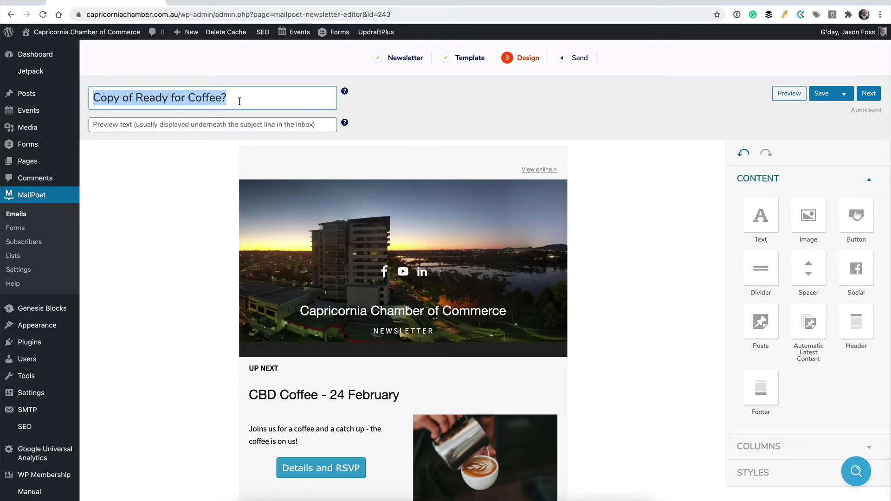
pyautogui.write('We have lots of things coming soon - ma')
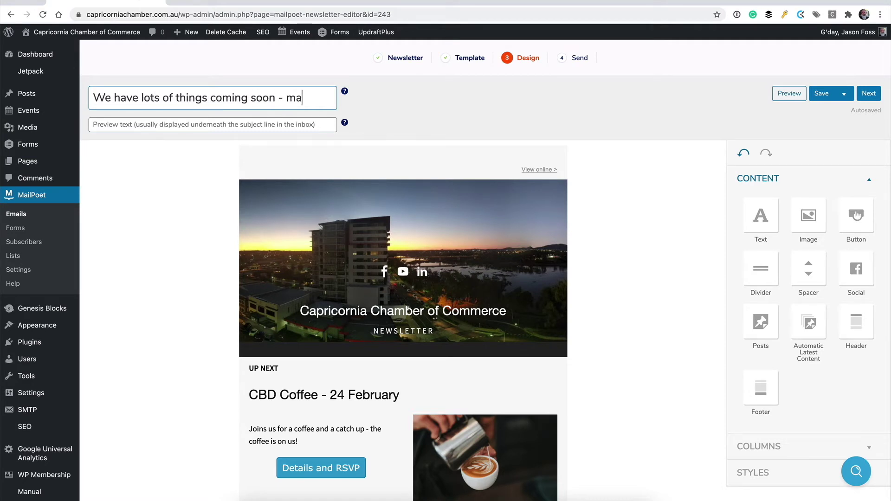
pyautogui.write('rk your calendars!')
pyautogui.scroll(-3, 499, 185)
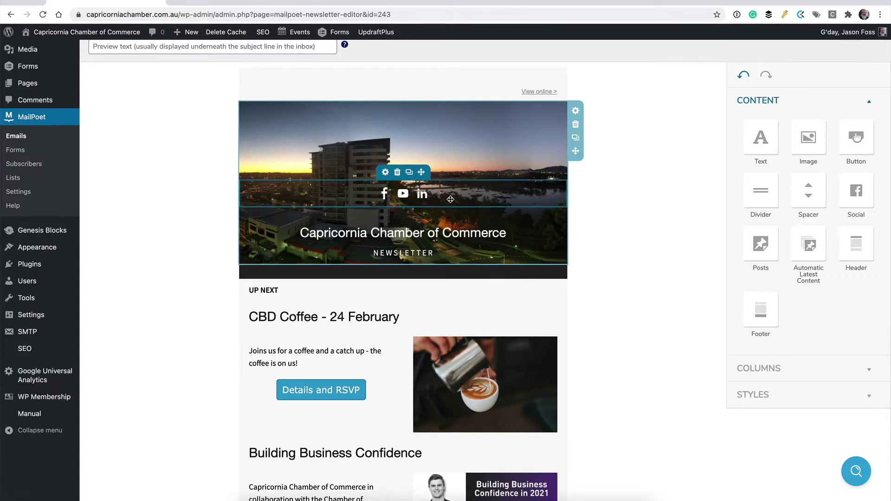
pyautogui.click(386, 177)
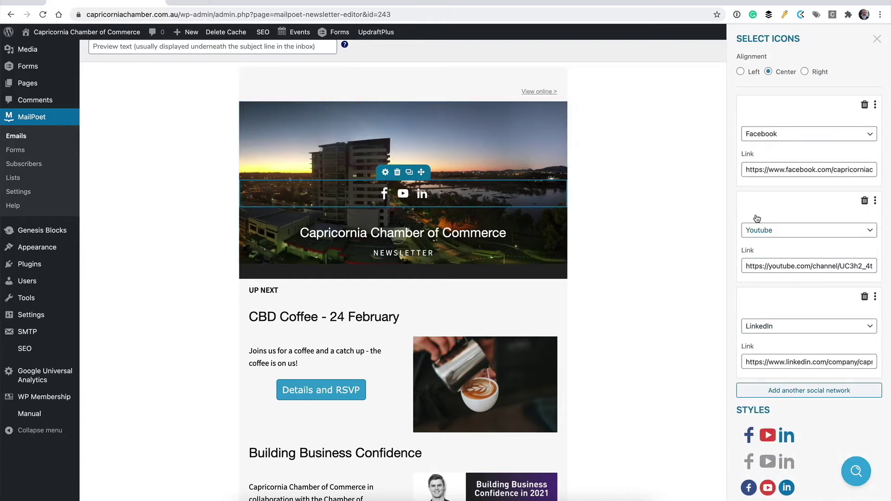
pyautogui.click(447, 144)
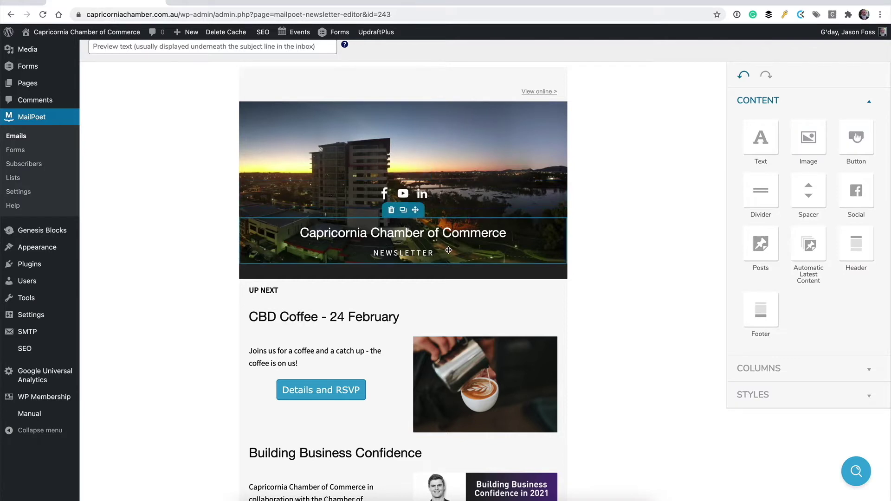
pyautogui.scroll(-5, 637, 241)
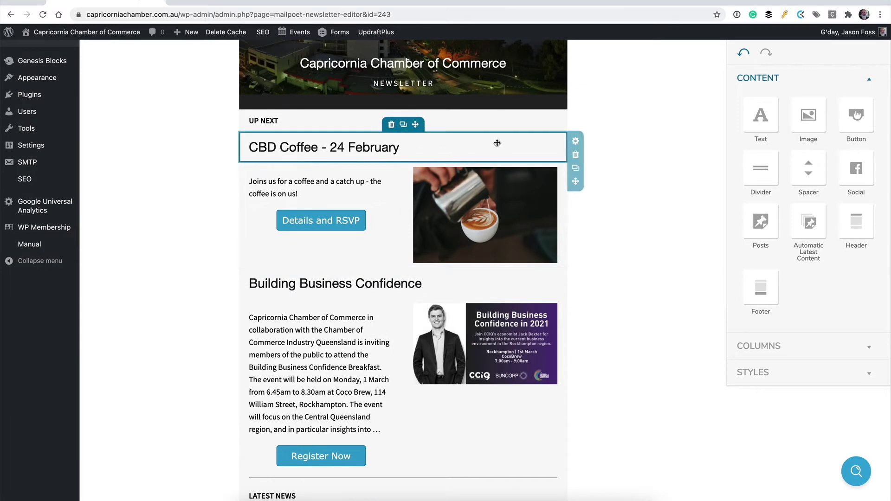
# - Delete the CBD Coffee and Building Business Confidence headings and content blocks under Up Next
pyautogui.click(575, 154)
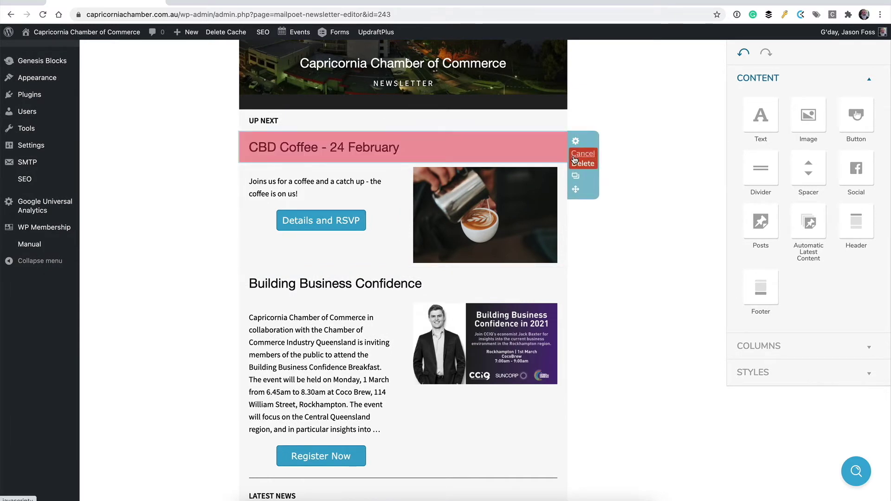
pyautogui.click(578, 163)
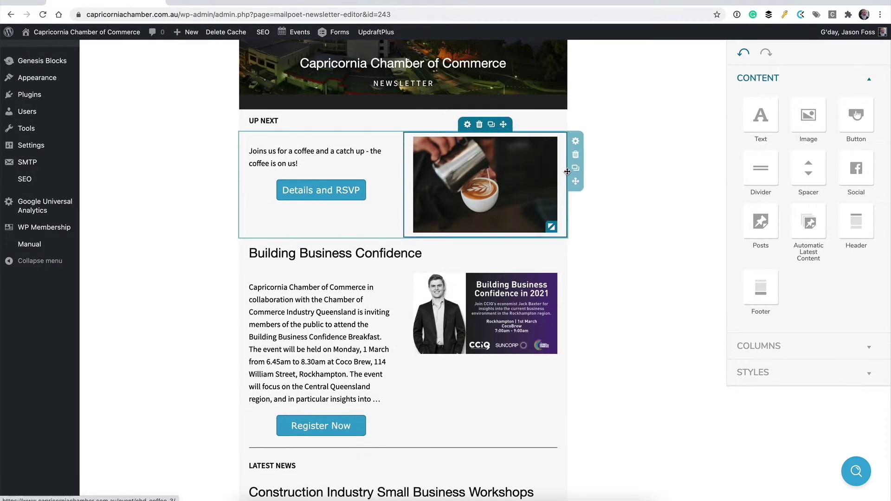
pyautogui.click(575, 157)
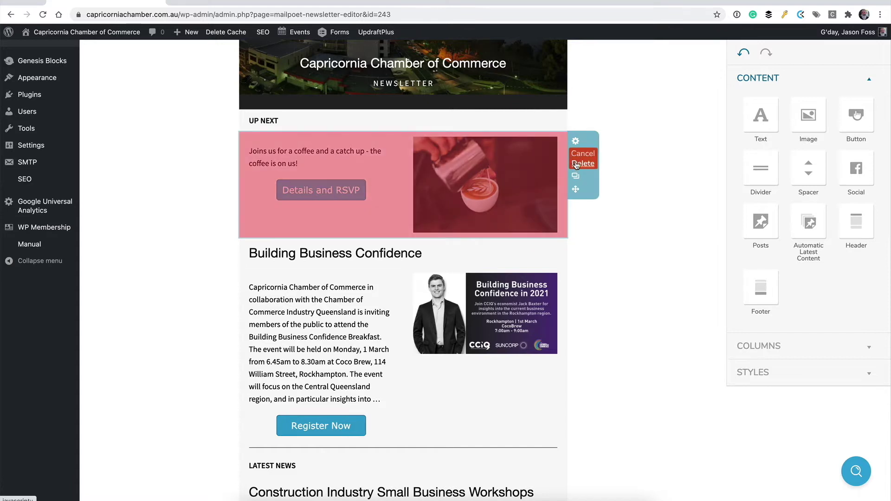
pyautogui.click(579, 163)
pyautogui.click(575, 184)
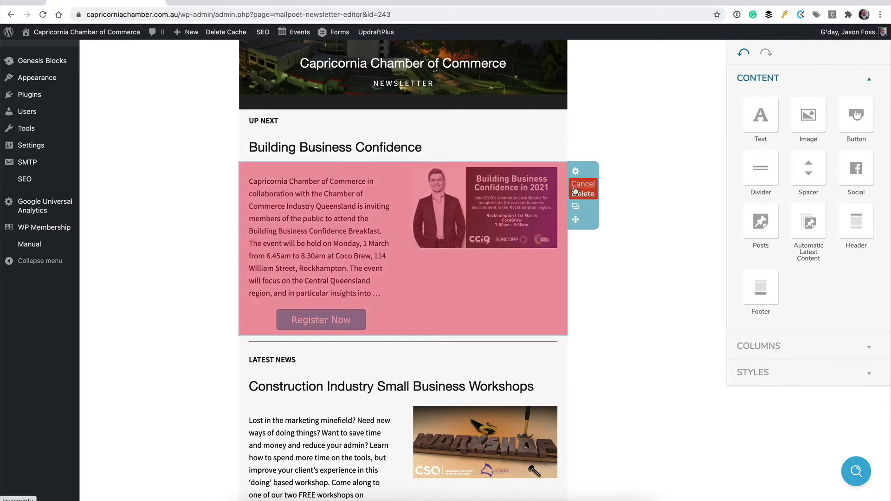
pyautogui.click(575, 194)
pyautogui.click(574, 152)
pyautogui.click(576, 163)
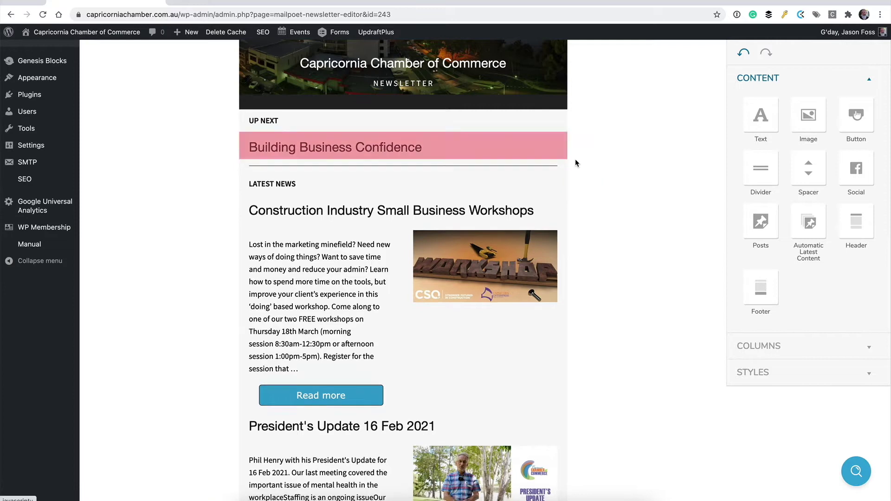
pyautogui.scroll(3, 601, 144)
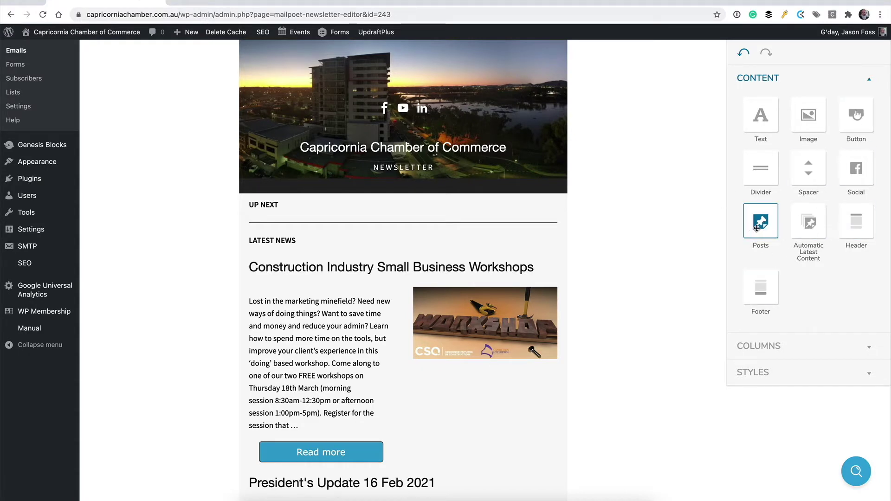
# - Add a Posts block under Up Next listing Events, and select CBD Coffee and Building Business Confidence
pyautogui.moveTo(695, 220); pyautogui.dragTo(435, 215)
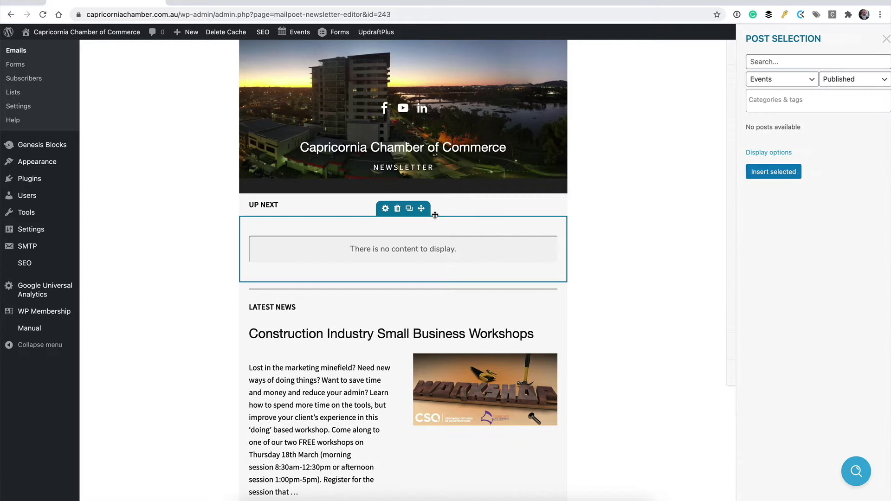
pyautogui.click(787, 83)
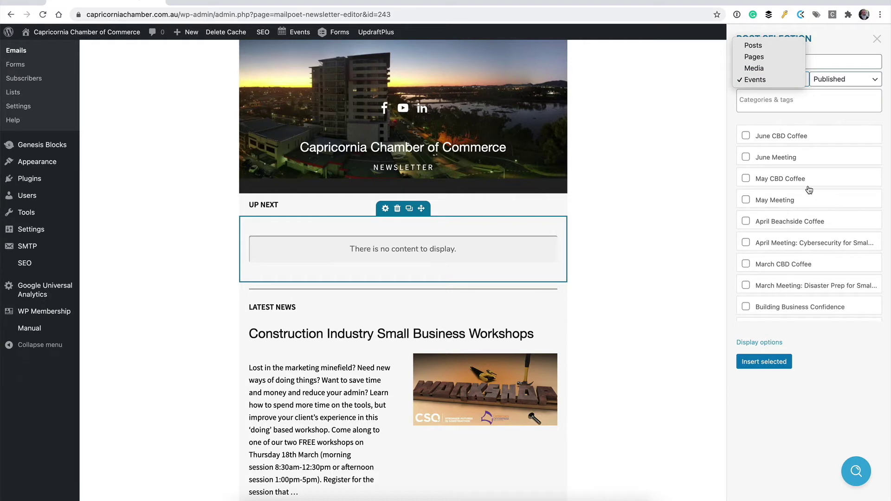
pyautogui.click(749, 82)
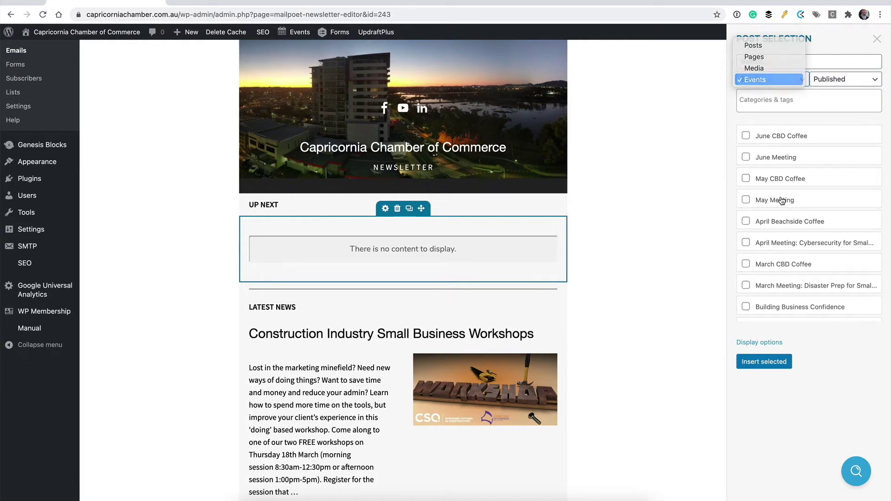
pyautogui.scroll(-2, 782, 201)
pyautogui.click(746, 311)
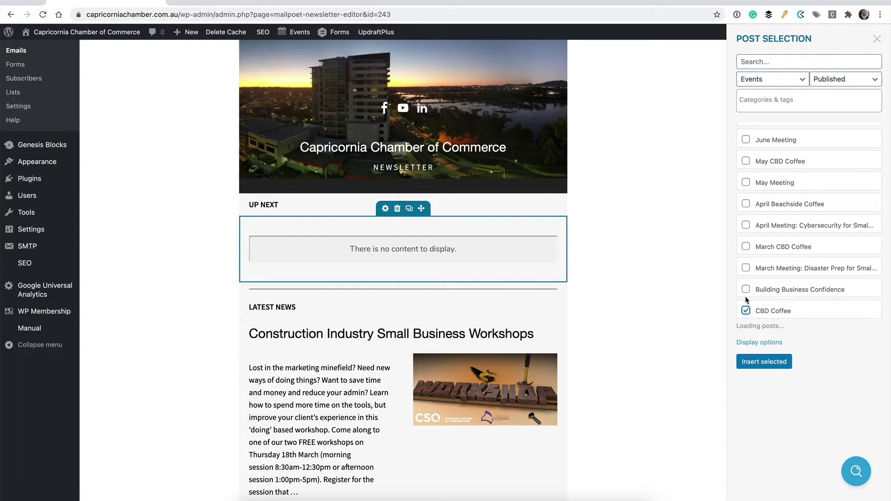
pyautogui.click(745, 291)
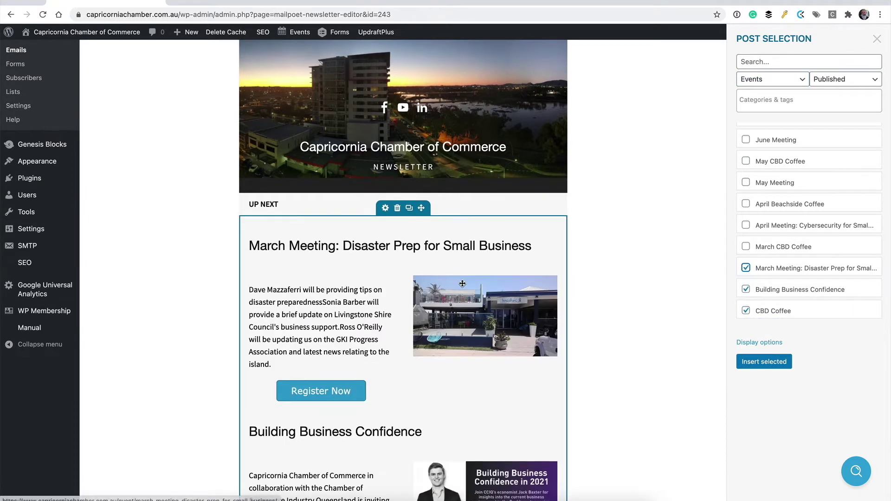
pyautogui.scroll(-8, 463, 282)
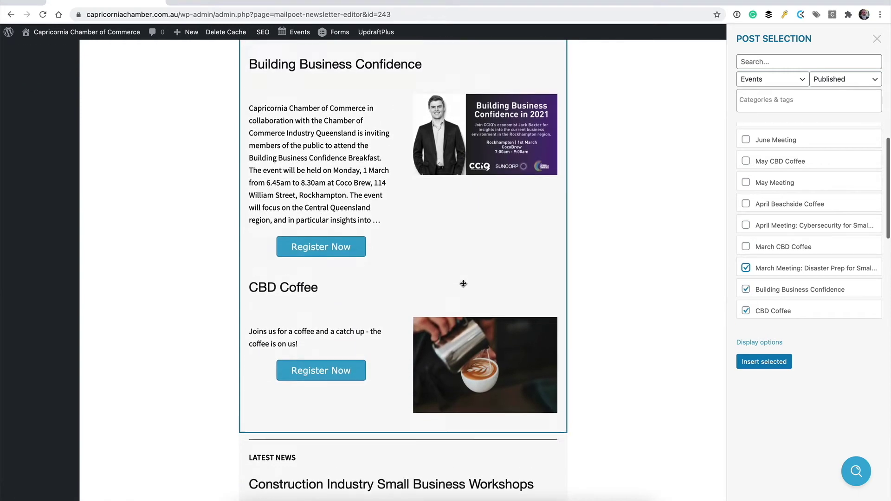
pyautogui.scroll(8, 463, 284)
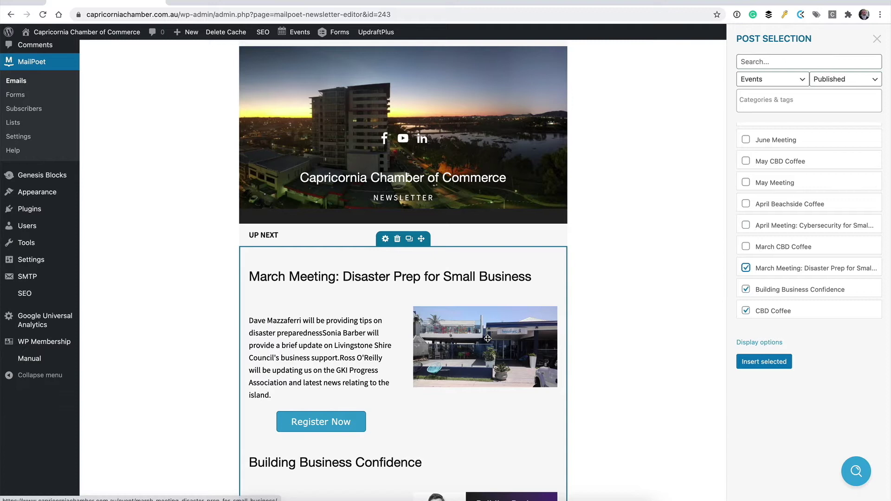
pyautogui.scroll(-3, 389, 338)
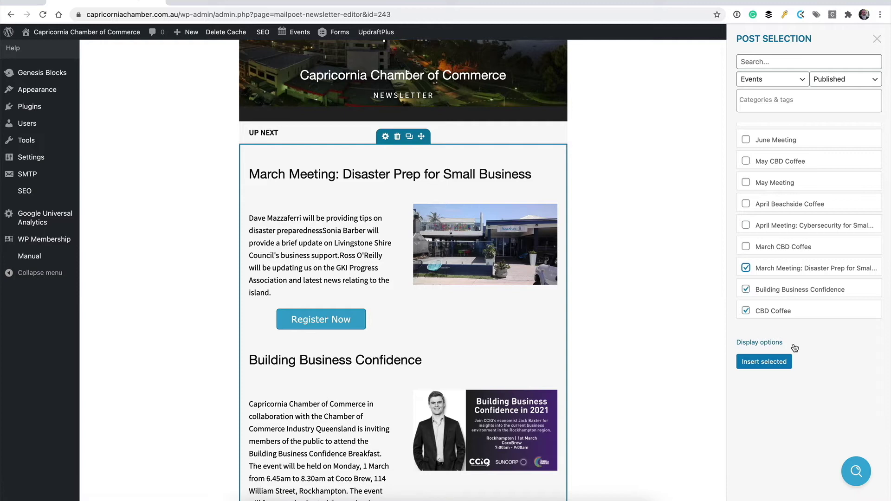
# - Set the event posts' featured image position to Centered and check the result in the preview
pyautogui.click(772, 343)
pyautogui.scroll(-2, 788, 342)
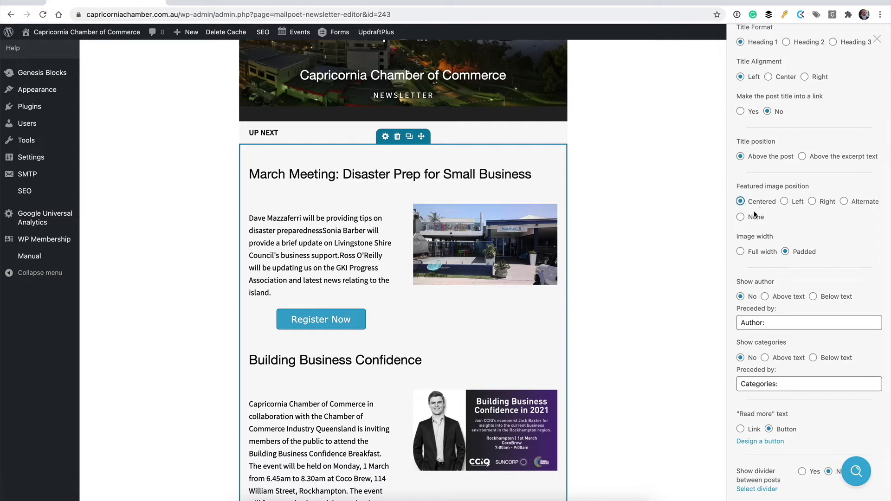
pyautogui.scroll(-10, 511, 231)
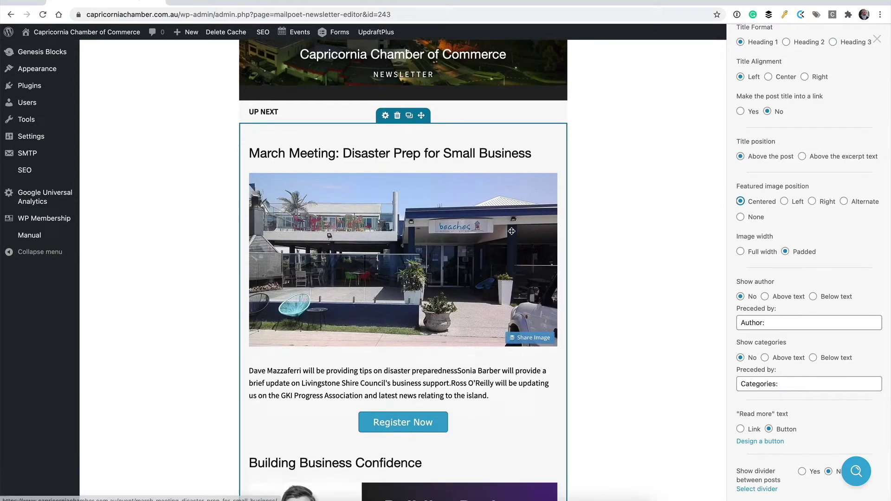
pyautogui.scroll(7, 511, 231)
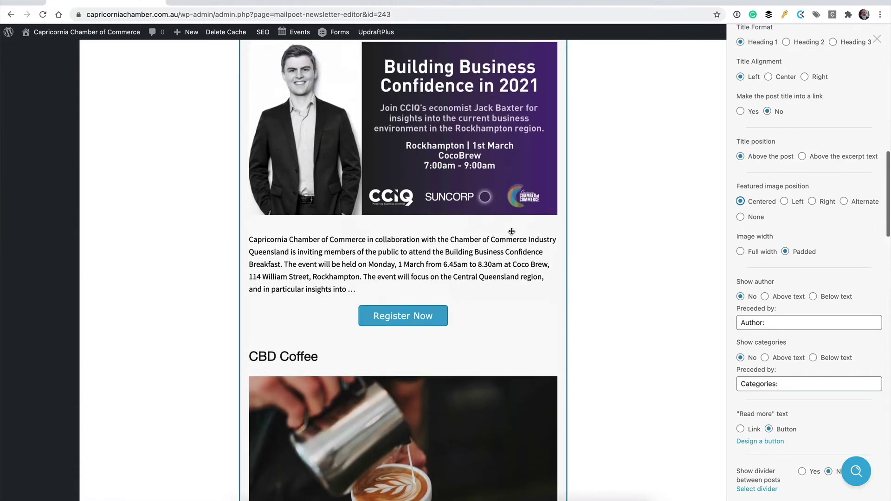
pyautogui.scroll(-1, 797, 261)
pyautogui.scroll(-1, 797, 261)
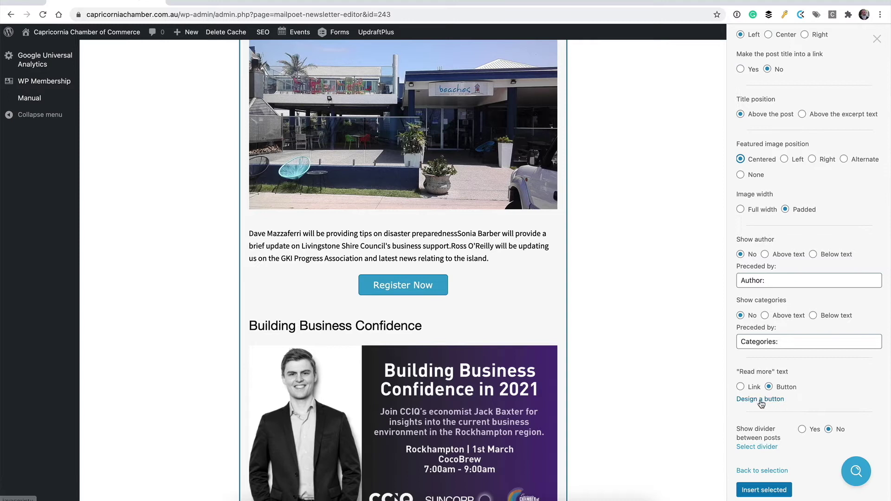
pyautogui.scroll(7, 494, 270)
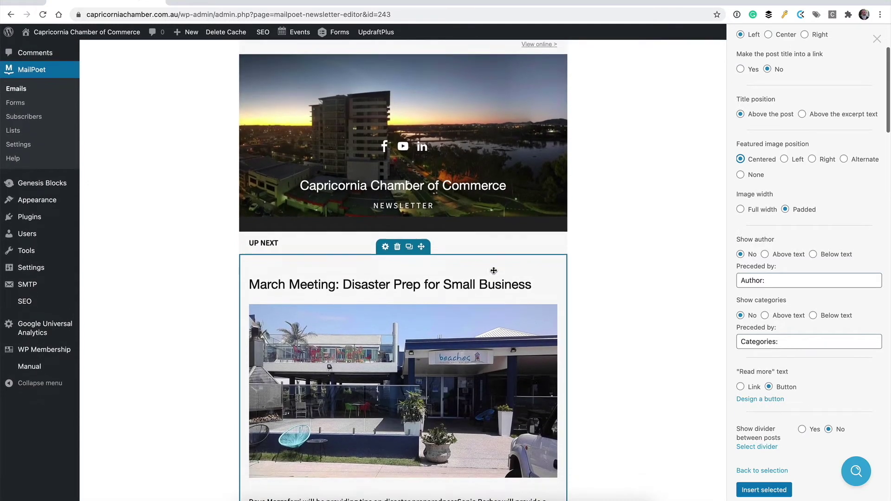
pyautogui.scroll(-6, 493, 269)
pyautogui.scroll(-5, 494, 271)
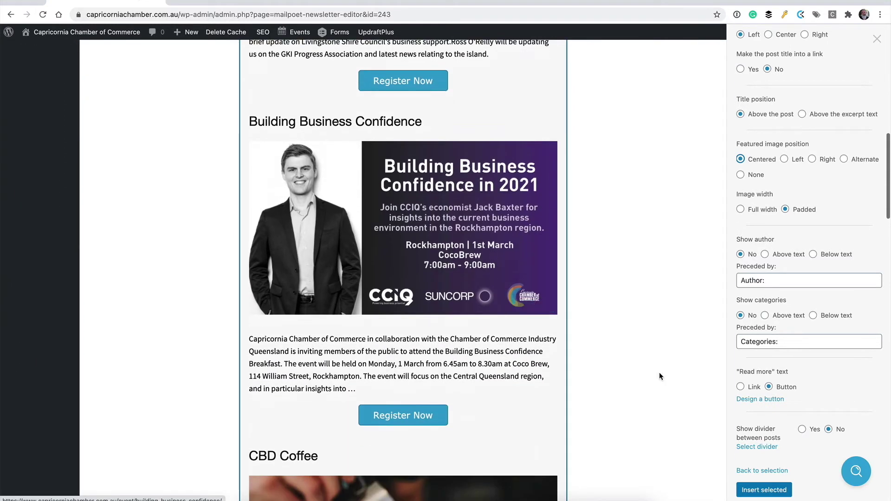
pyautogui.click(767, 491)
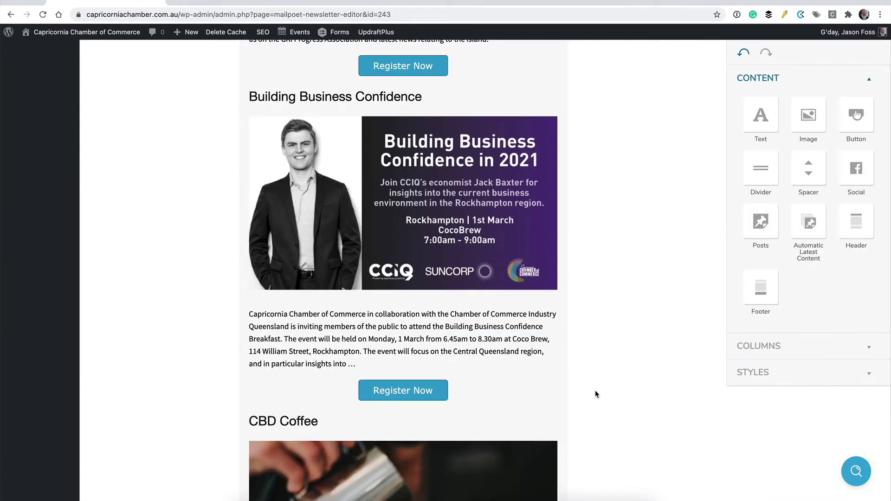
pyautogui.scroll(8, 511, 332)
pyautogui.scroll(2, 511, 332)
pyautogui.scroll(-4, 511, 331)
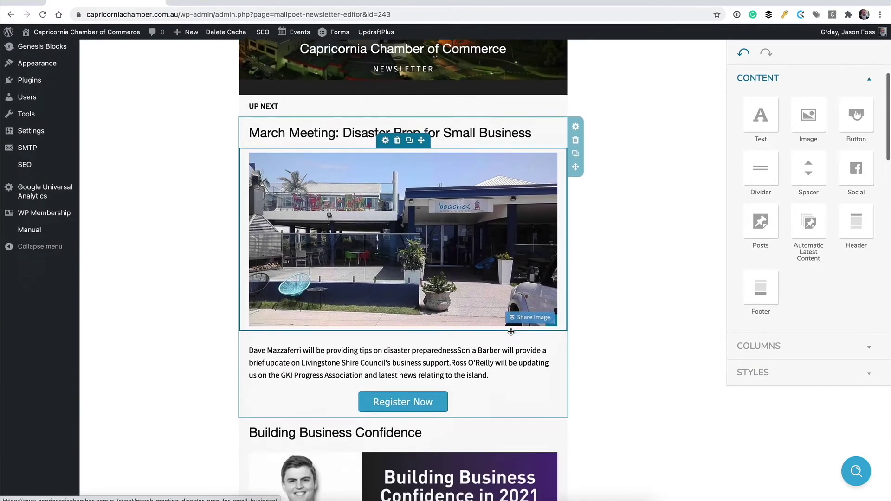
pyautogui.scroll(-10, 658, 332)
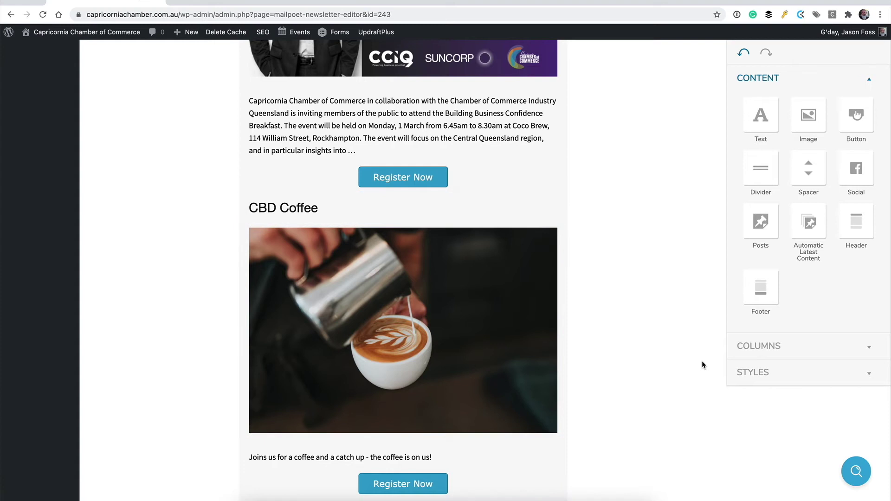
pyautogui.scroll(-5, 698, 350)
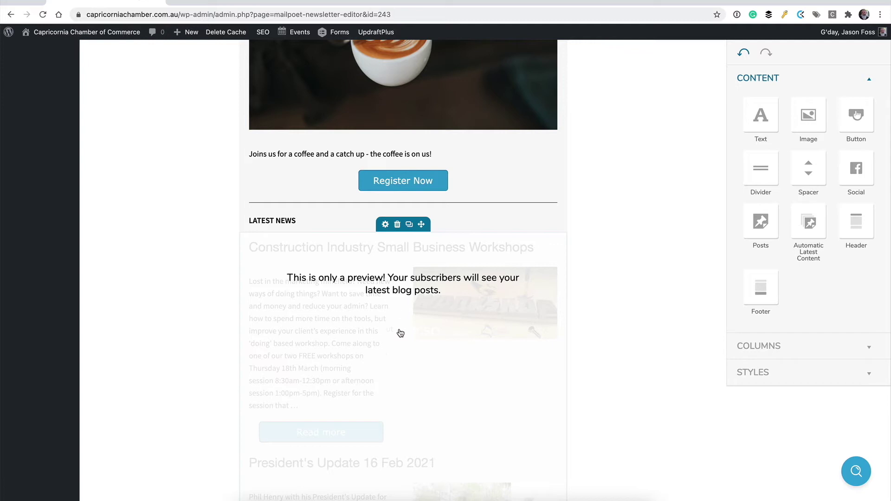
pyautogui.scroll(-5, 401, 332)
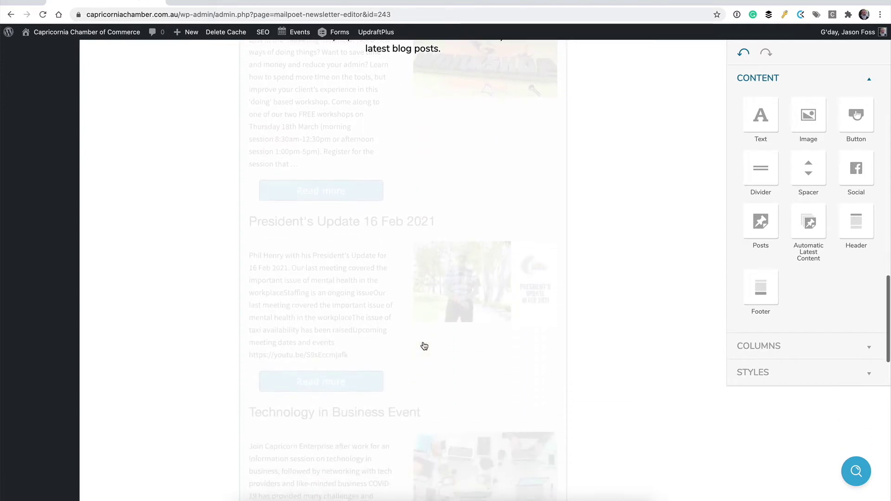
# - Keep the Latest News block listing Posts and set Show max to 3
pyautogui.scroll(-2, 425, 346)
pyautogui.scroll(7, 424, 346)
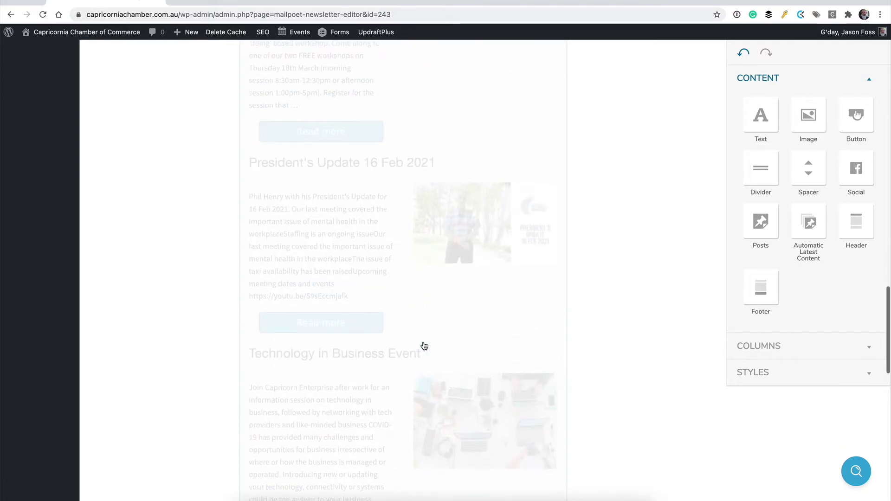
pyautogui.click(376, 319)
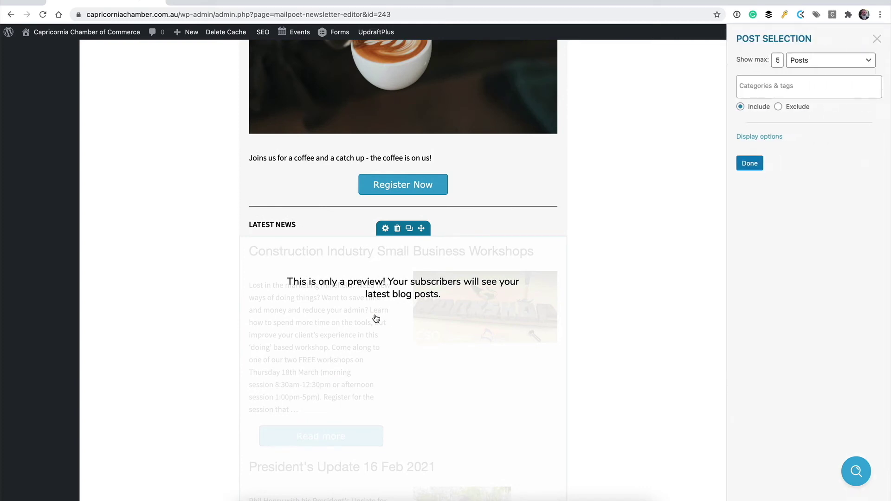
pyautogui.click(645, 247)
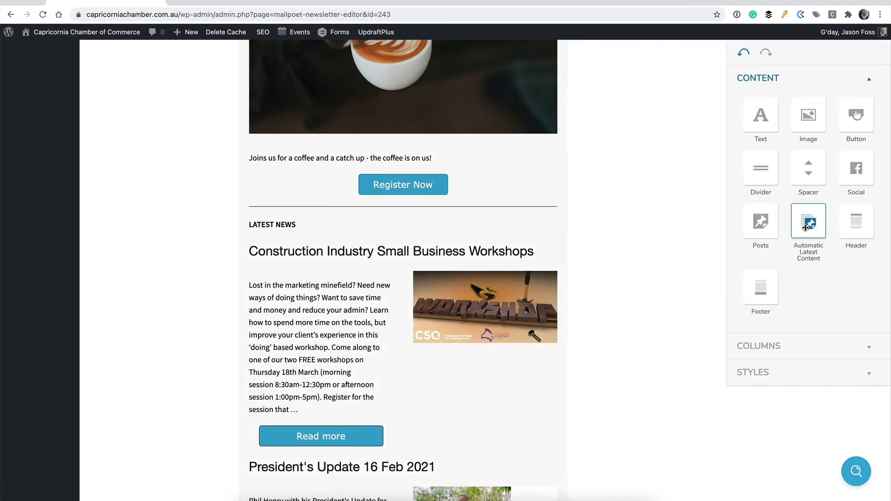
pyautogui.moveTo(806, 227); pyautogui.dragTo(333, 290)
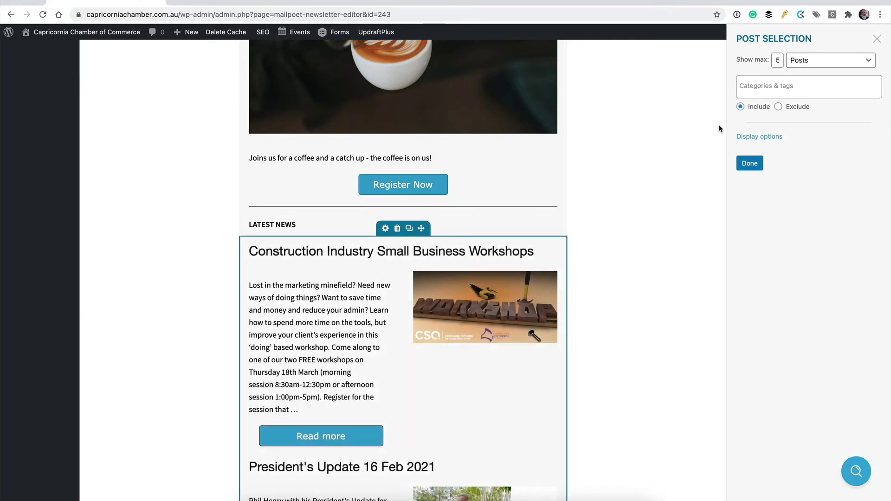
pyautogui.click(805, 63)
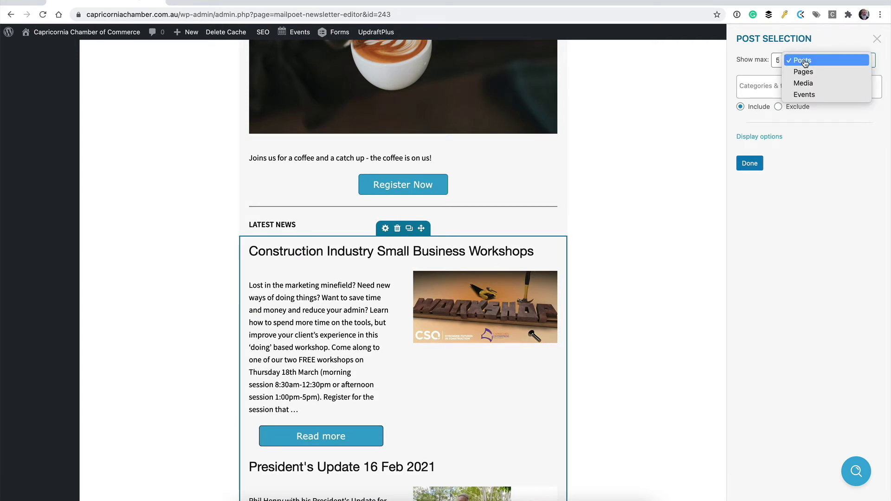
pyautogui.click(769, 67)
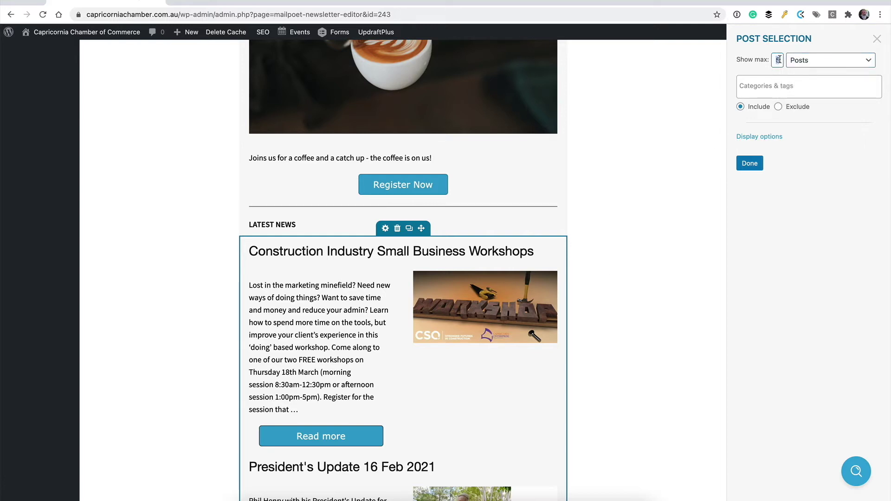
pyautogui.scroll(-6, 531, 249)
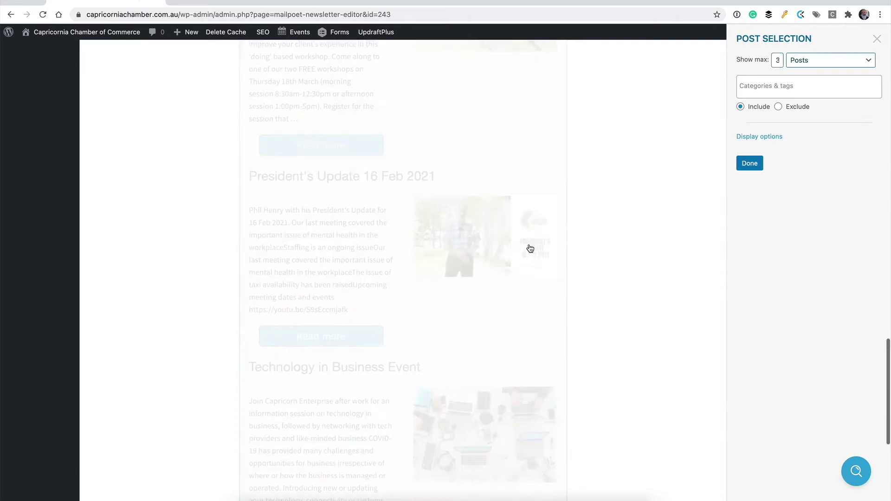
pyautogui.scroll(3, 531, 249)
# - Review the Latest News display options: excerpts, Heading 1 non-linked titles and centred images
pyautogui.click(767, 136)
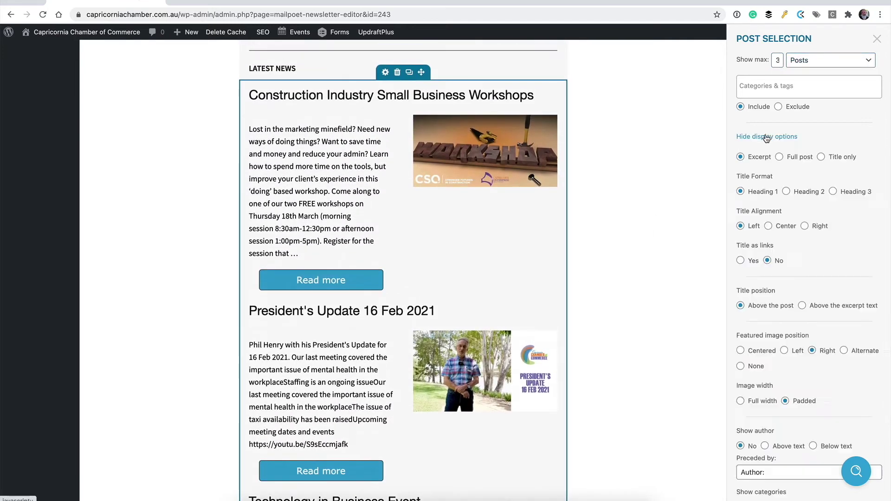
pyautogui.scroll(1, 501, 243)
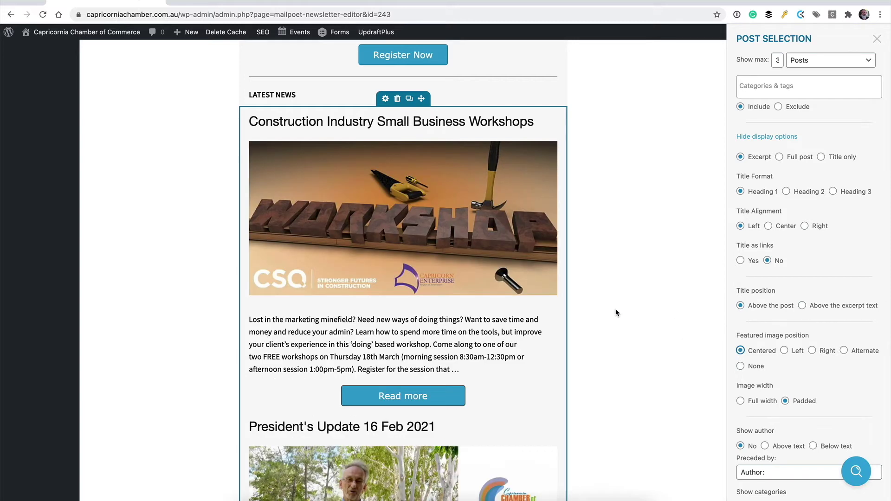
pyautogui.scroll(-5, 495, 307)
pyautogui.scroll(-10, 603, 290)
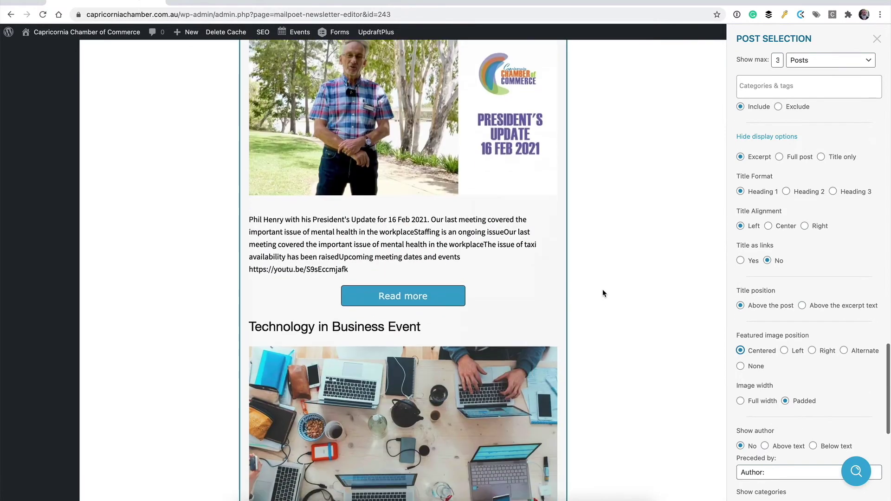
pyautogui.scroll(-2, 603, 294)
pyautogui.scroll(8, 603, 294)
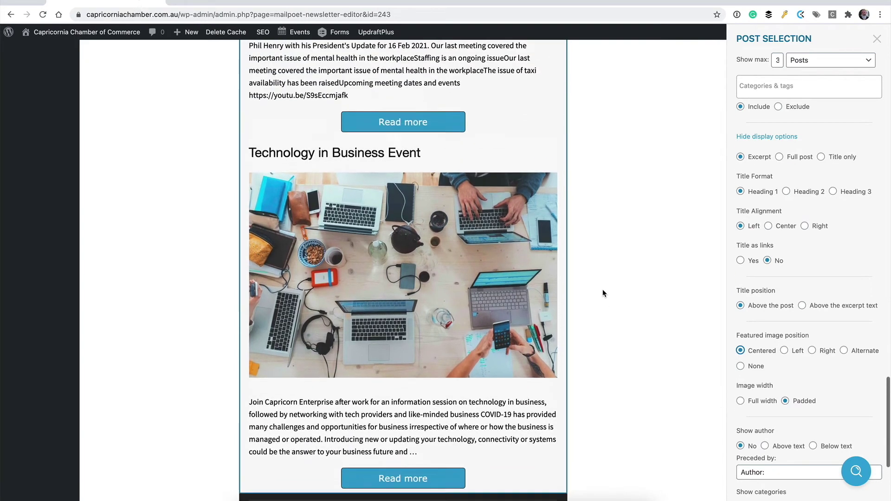
pyautogui.scroll(20, 613, 278)
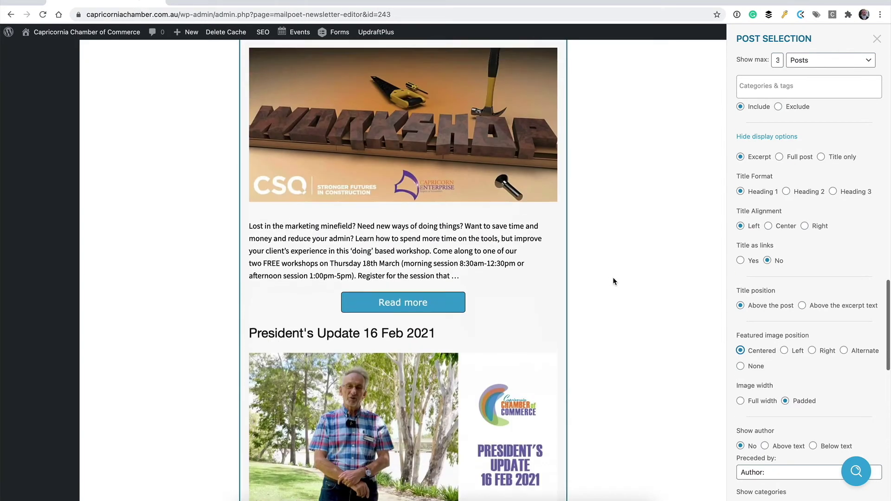
pyautogui.scroll(5, 613, 281)
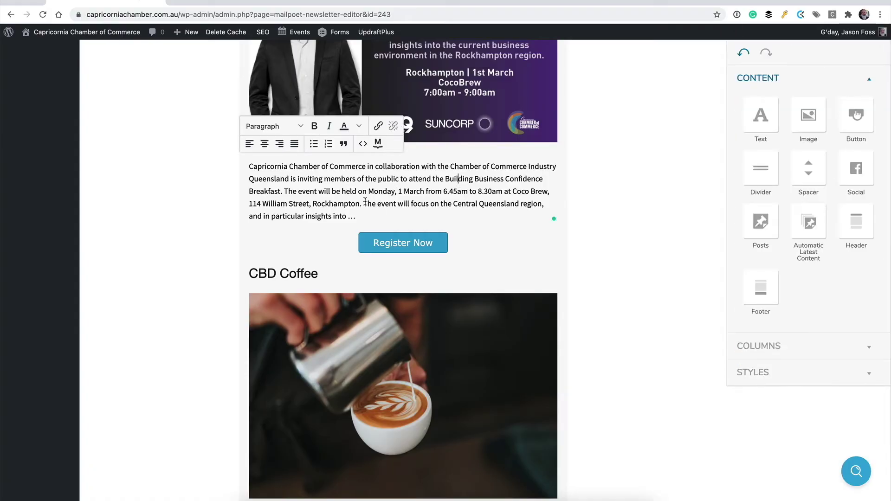
# - Scroll through the full newsletter from the header down to Latest News and back to the top
pyautogui.scroll(3, 398, 203)
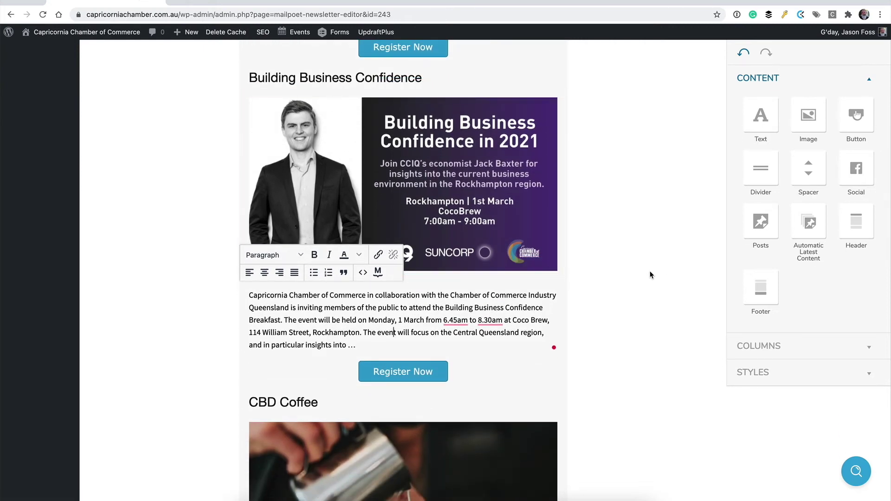
pyautogui.scroll(-15, 650, 275)
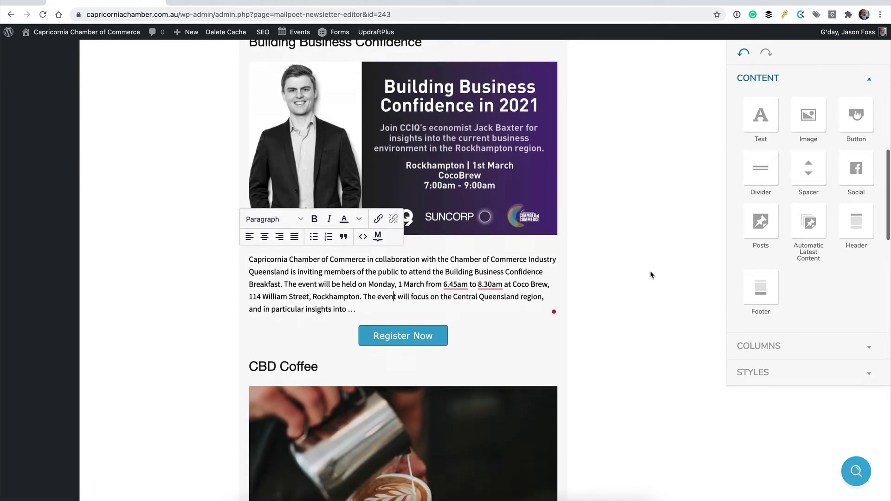
pyautogui.scroll(-8, 650, 274)
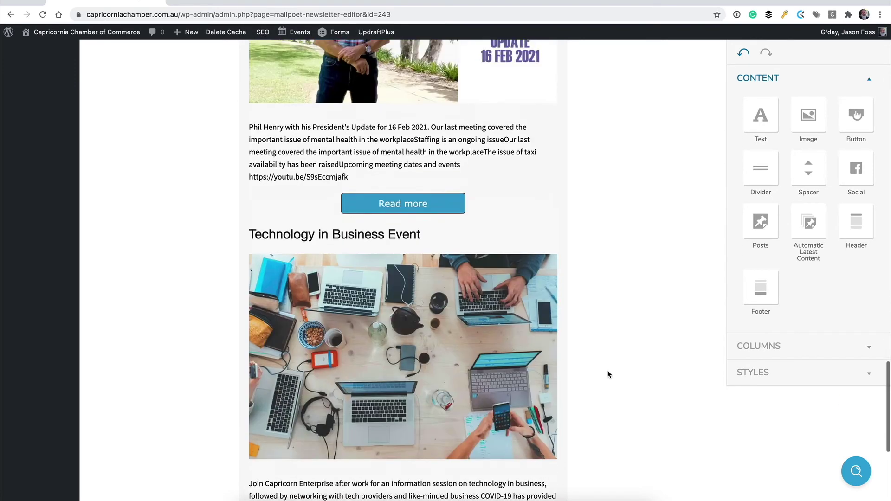
pyautogui.scroll(12, 608, 374)
pyautogui.scroll(15, 609, 374)
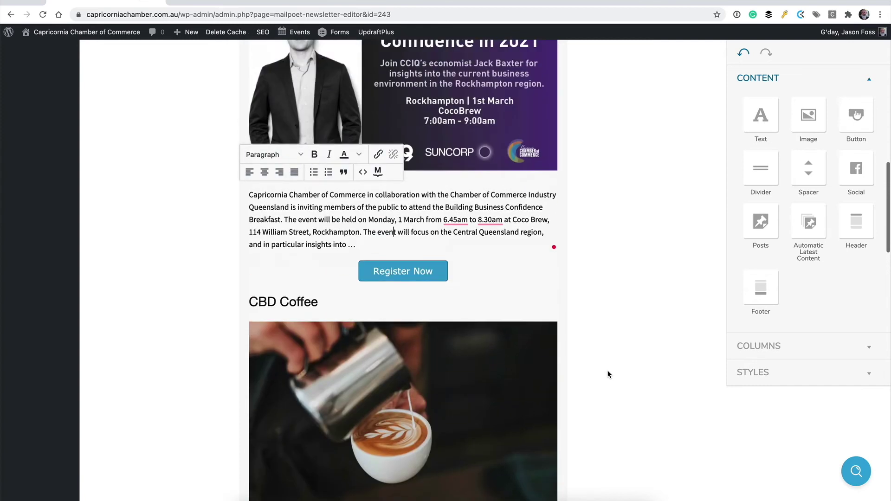
pyautogui.scroll(2, 608, 374)
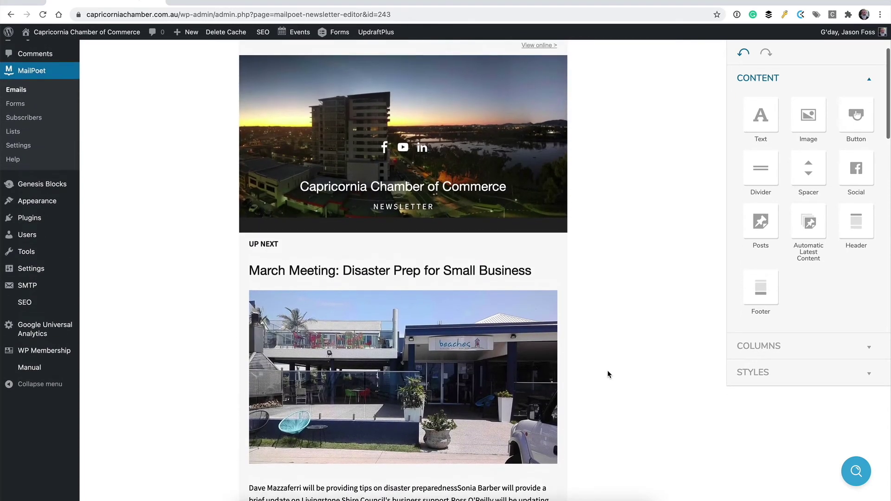
pyautogui.scroll(-8, 611, 367)
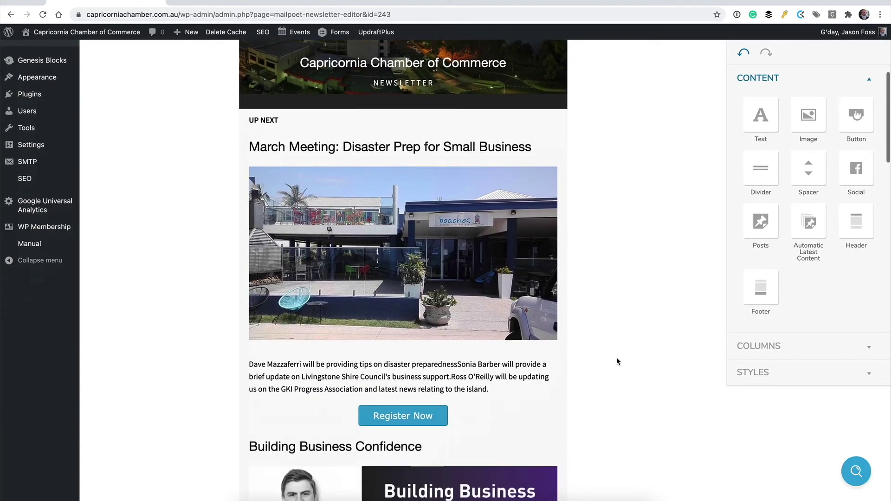
pyautogui.scroll(4, 617, 357)
pyautogui.scroll(7, 616, 363)
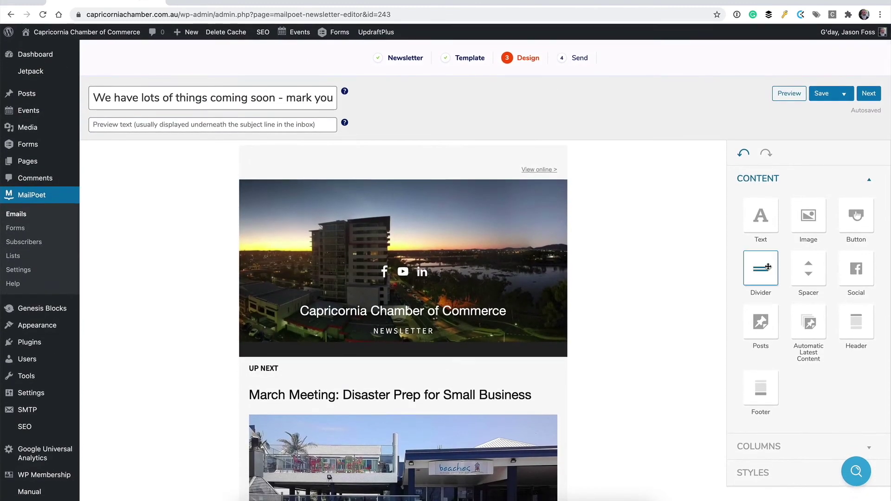
# - Expand the newsletter's global Styles settings in the sidebar
pyautogui.scroll(-6, 783, 339)
pyautogui.click(782, 371)
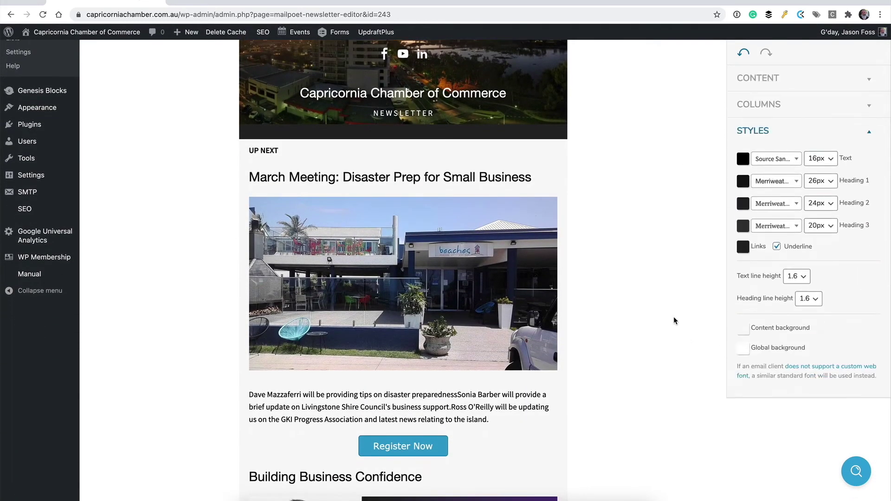
pyautogui.scroll(5, 696, 289)
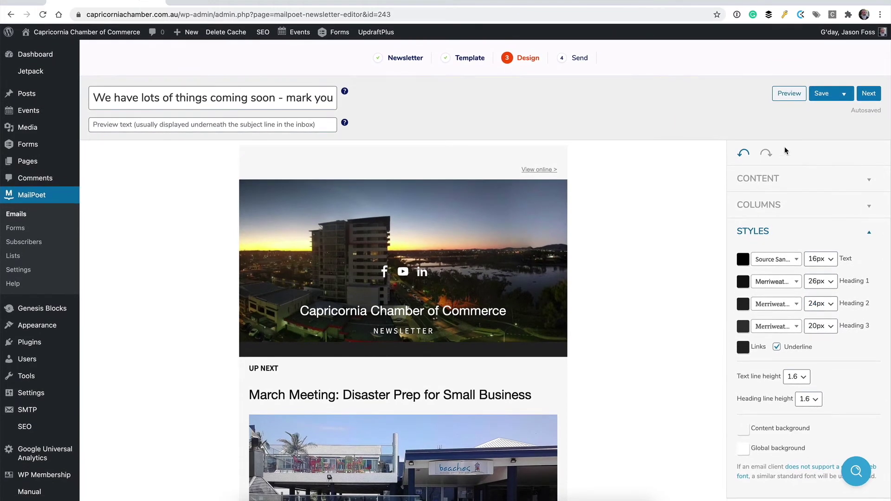
# - Preview the newsletter on mobile and with the Send to email option, then proceed to the Send step
pyautogui.click(785, 95)
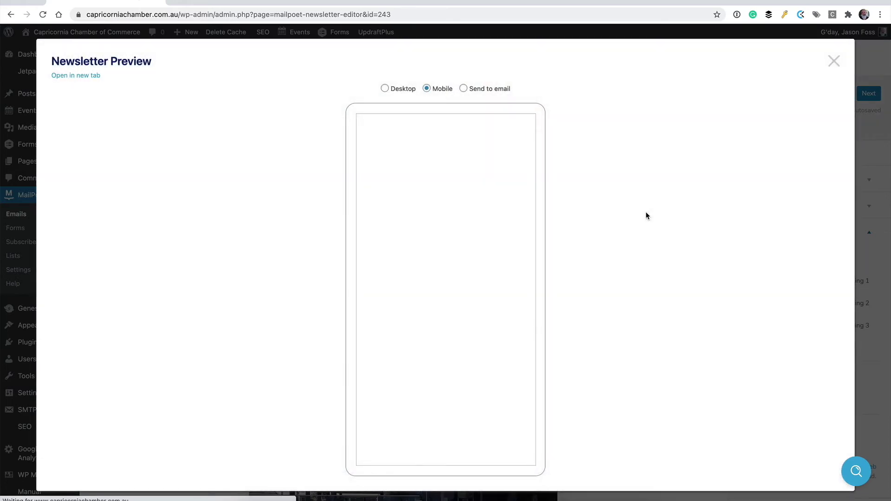
pyautogui.scroll(-7, 470, 227)
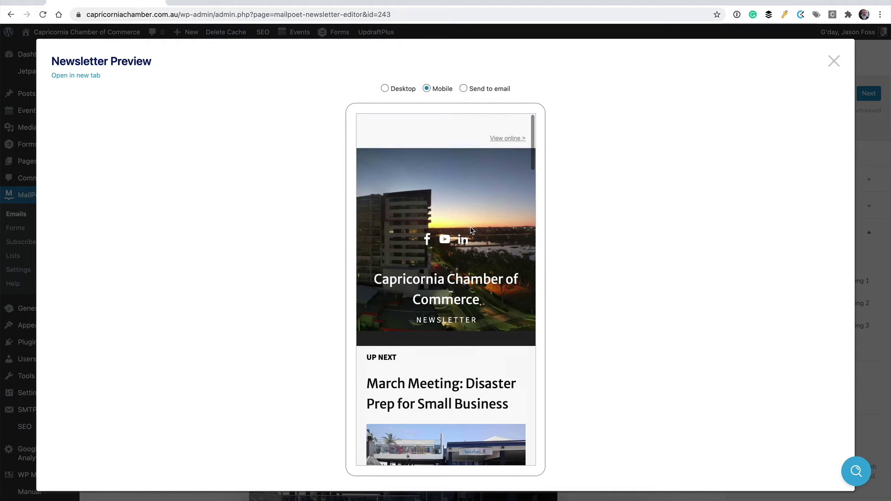
pyautogui.click(464, 89)
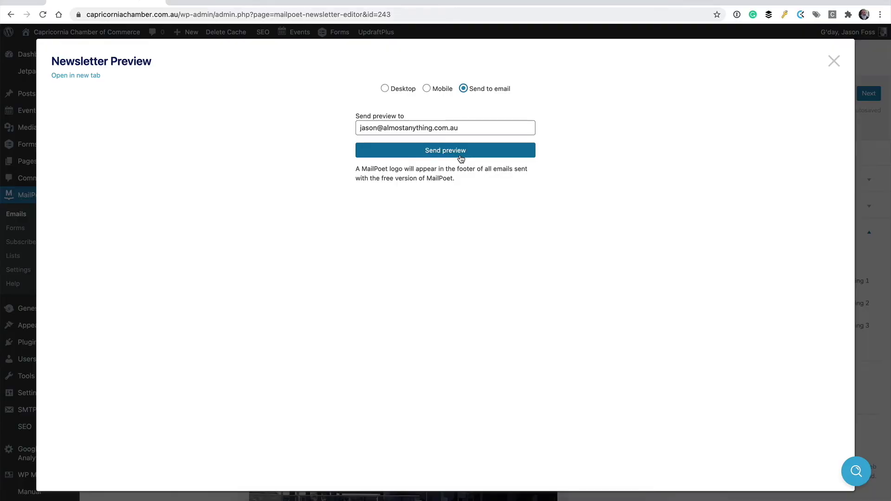
pyautogui.click(834, 61)
pyautogui.click(865, 97)
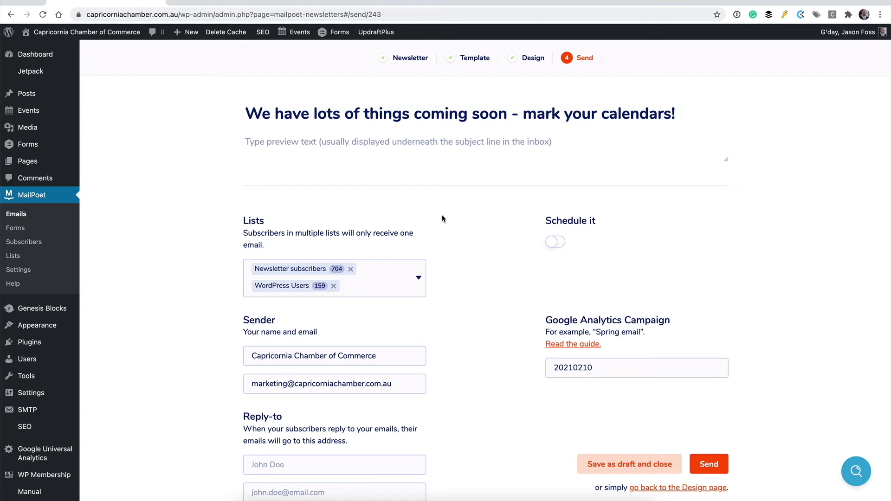
# - Change the Google Analytics campaign to 20210217 by replacing its last digit with 7
pyautogui.scroll(-1, 444, 215)
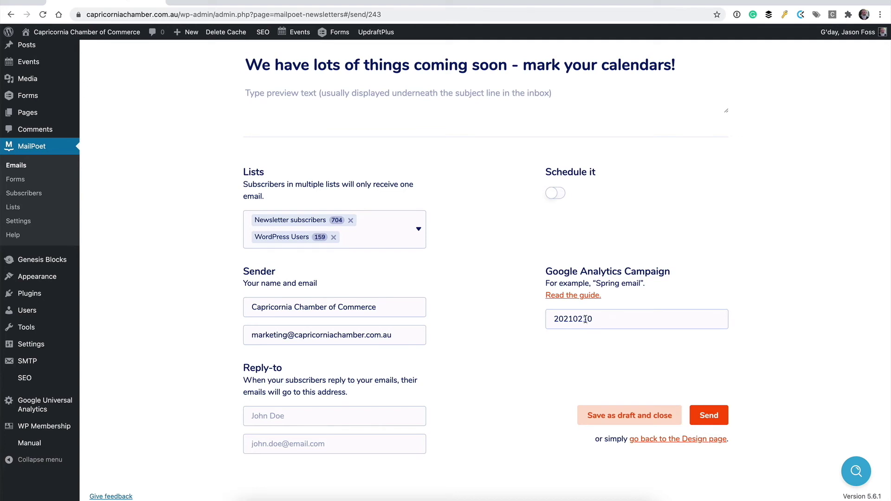
pyautogui.moveTo(587, 319); pyautogui.dragTo(598, 320)
pyautogui.write('7')
# - Enable scheduling and set the send date to February 18, 2021 at 10:00 am
pyautogui.click(553, 193)
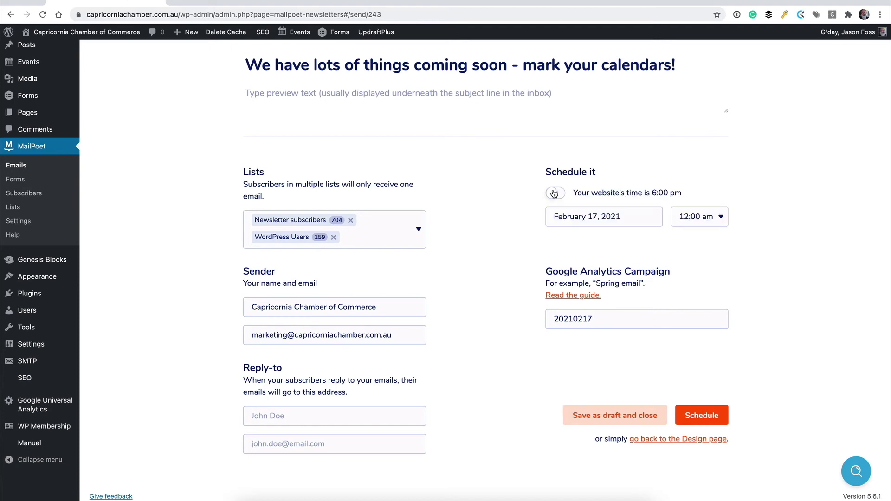
pyautogui.click(604, 220)
pyautogui.click(693, 219)
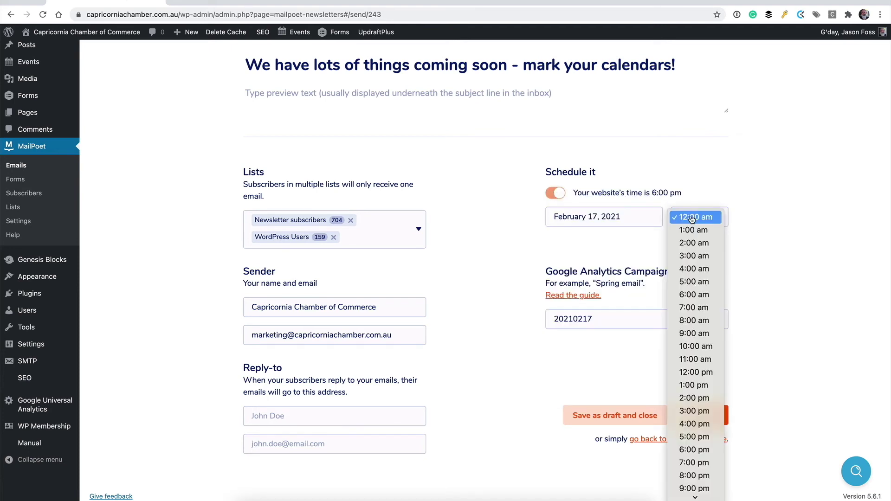
pyautogui.click(787, 221)
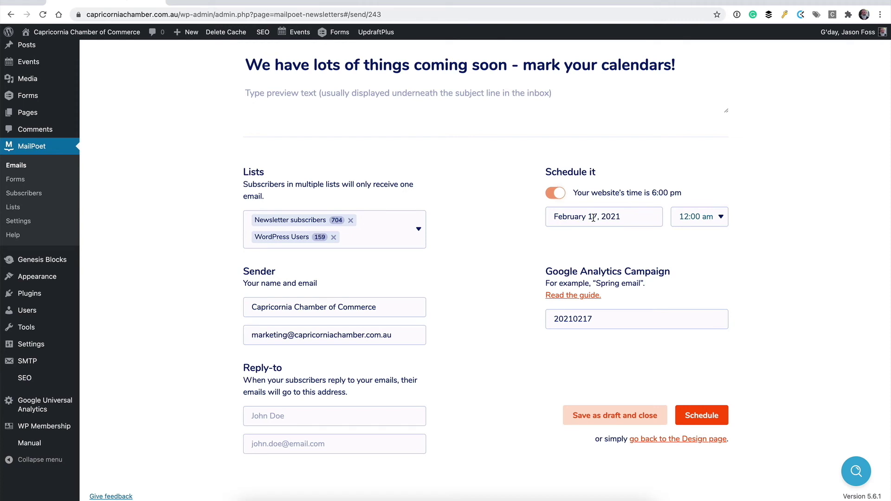
pyautogui.click(593, 217)
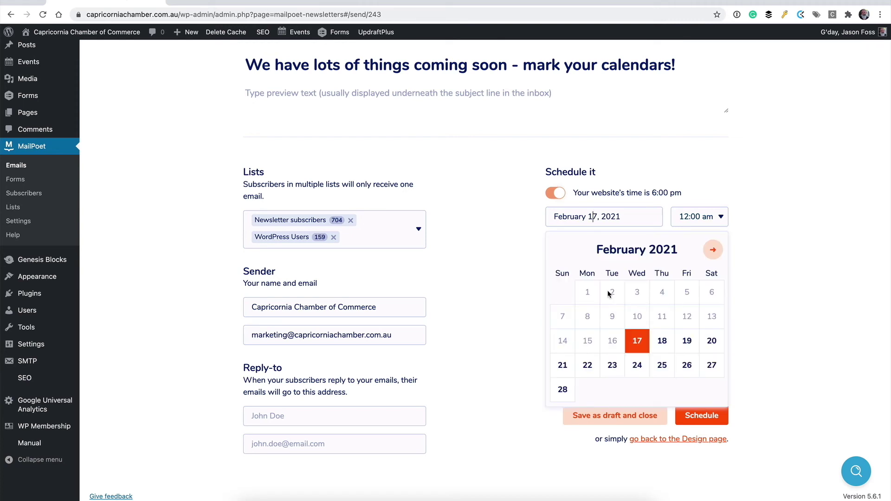
pyautogui.click(664, 343)
pyautogui.click(700, 217)
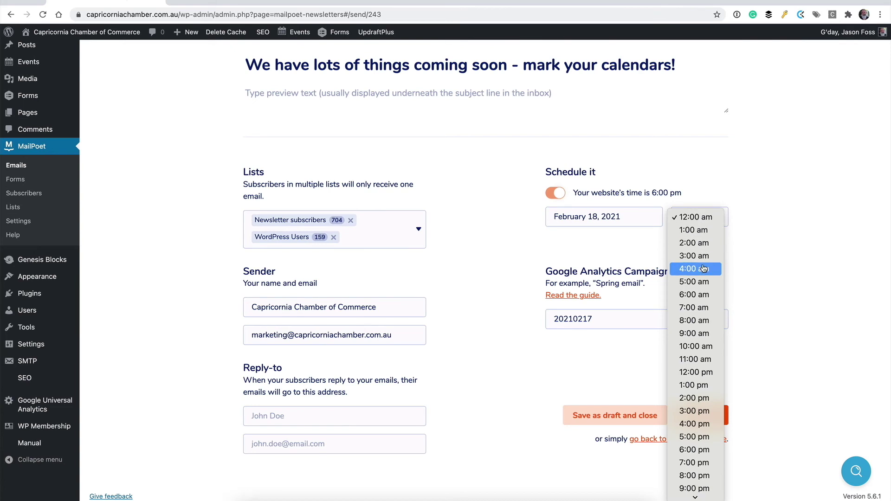
pyautogui.click(703, 347)
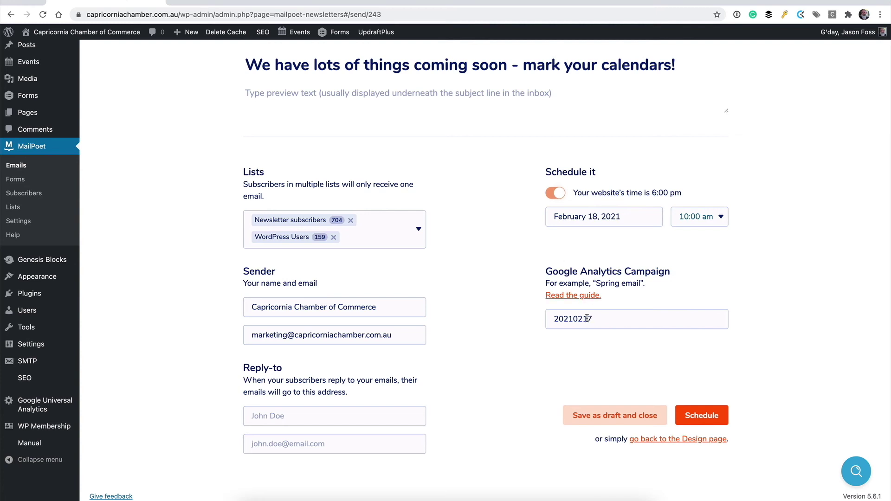
# - Change the campaign code to 20210218 and schedule the newsletter
pyautogui.moveTo(587, 318); pyautogui.dragTo(595, 319)
pyautogui.write('8')
pyautogui.click(702, 416)
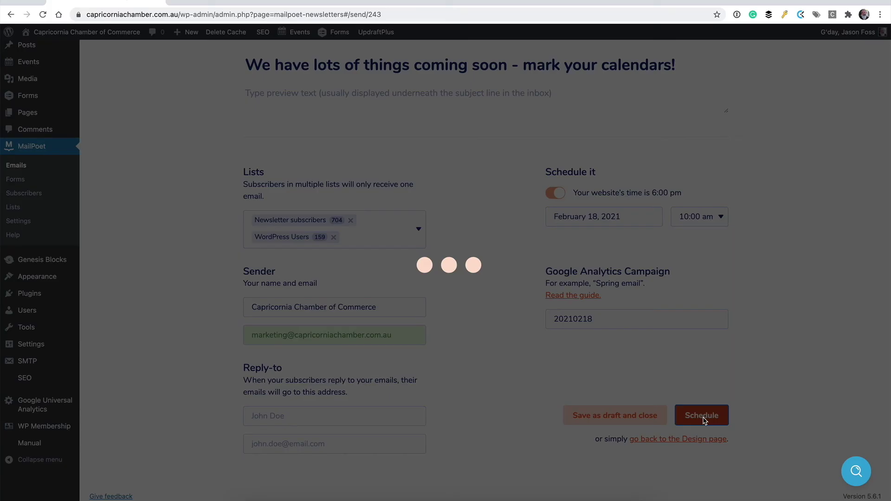